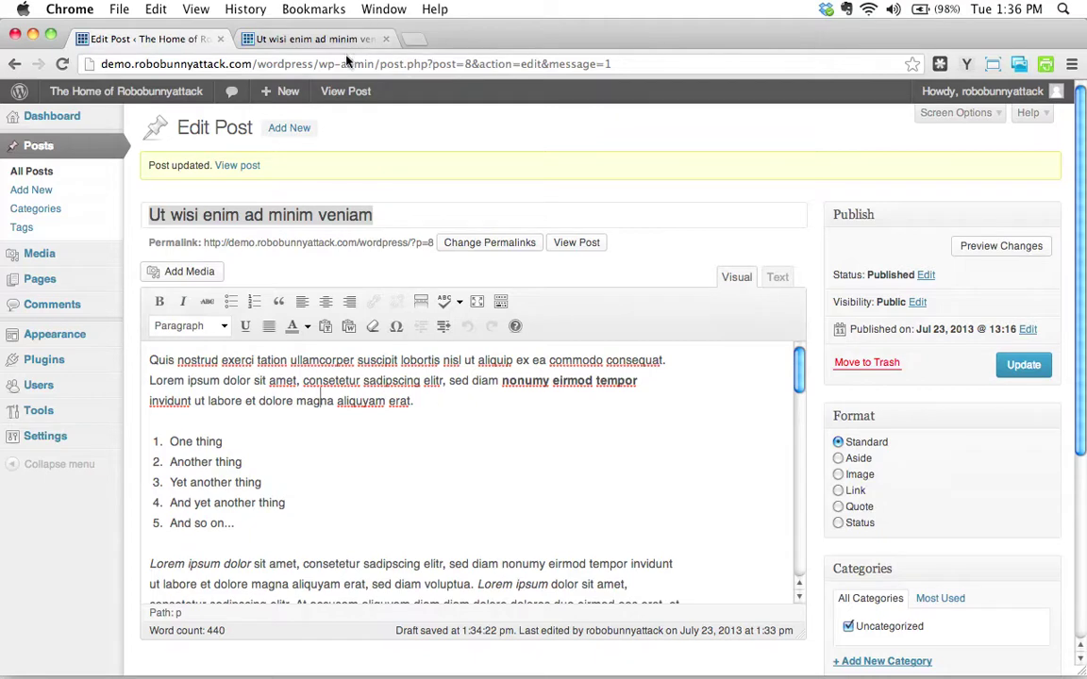
left_click(316, 39)
left_click(381, 426)
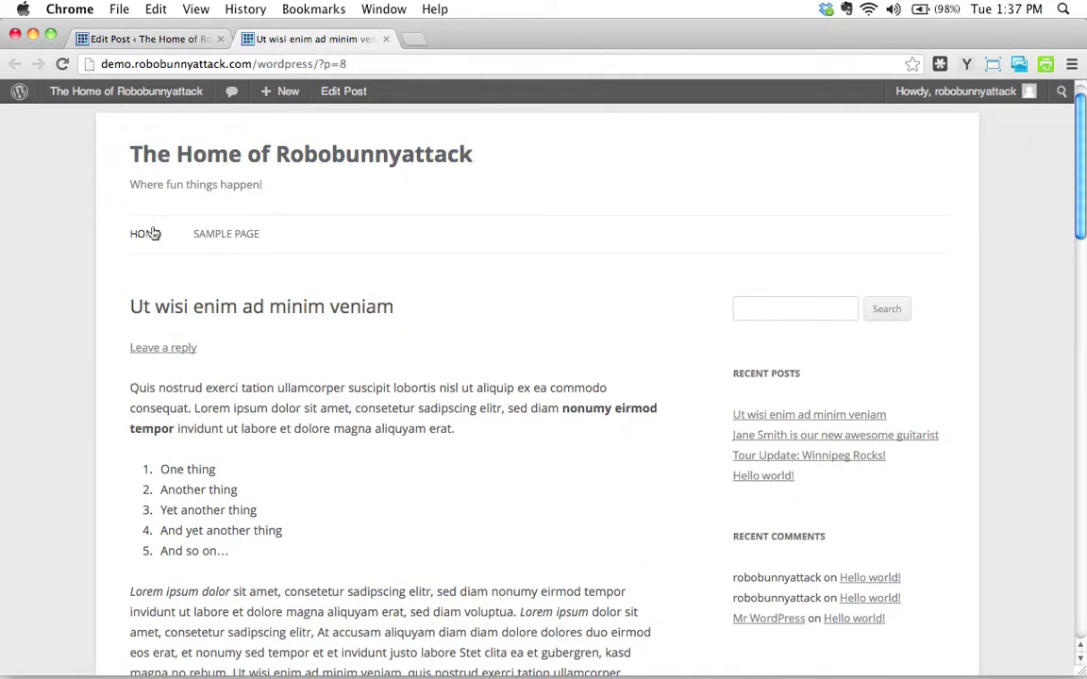
left_click(200, 156)
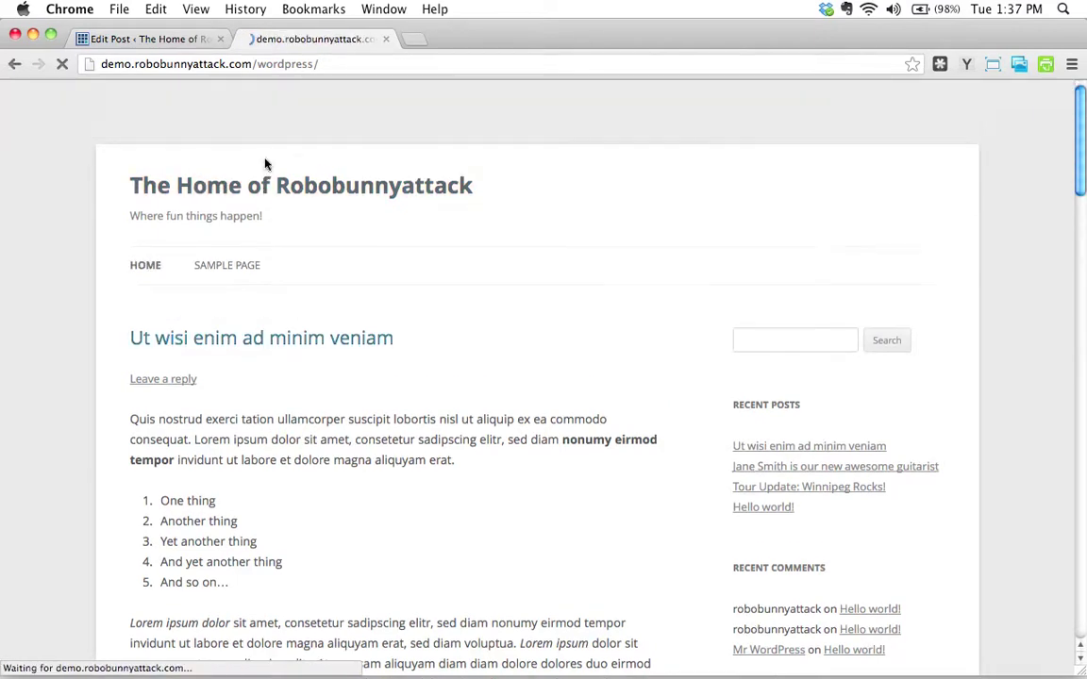
scroll(410, 415, "down", 3)
scroll(409, 416, "down", 5)
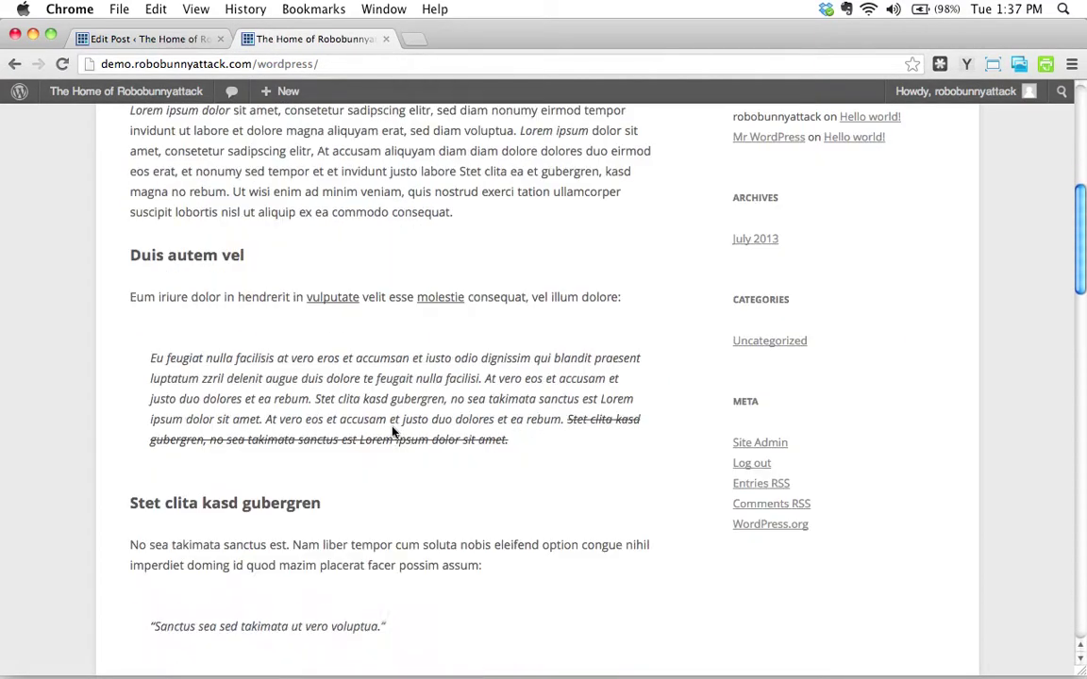
scroll(394, 427, "down", 2)
scroll(394, 426, "up", 15)
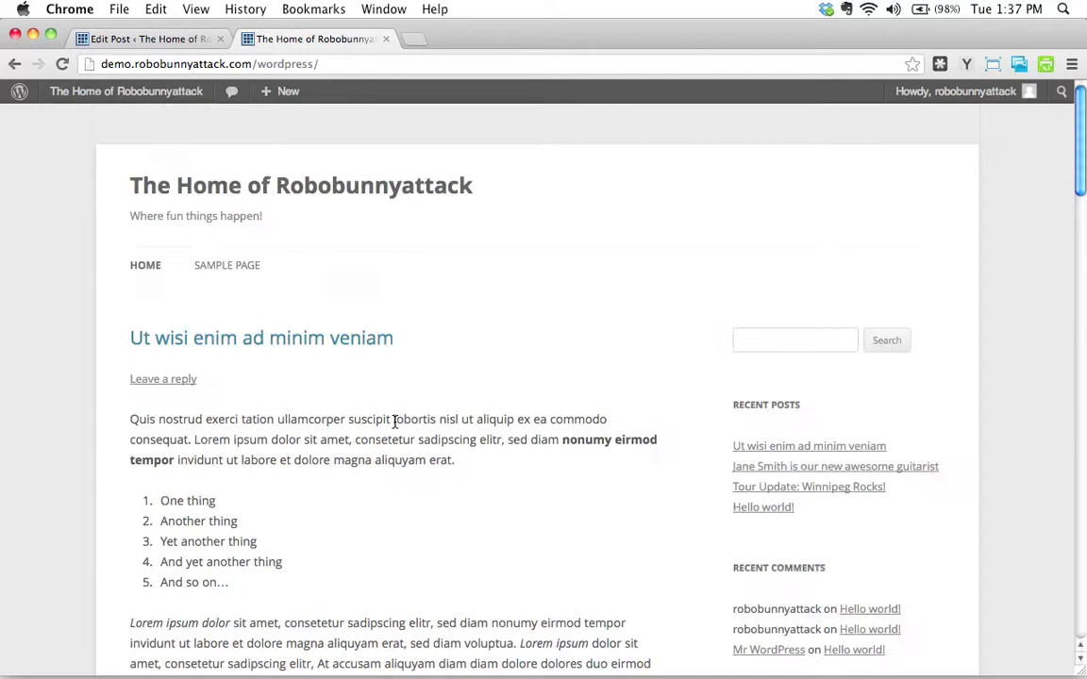
left_click(226, 266)
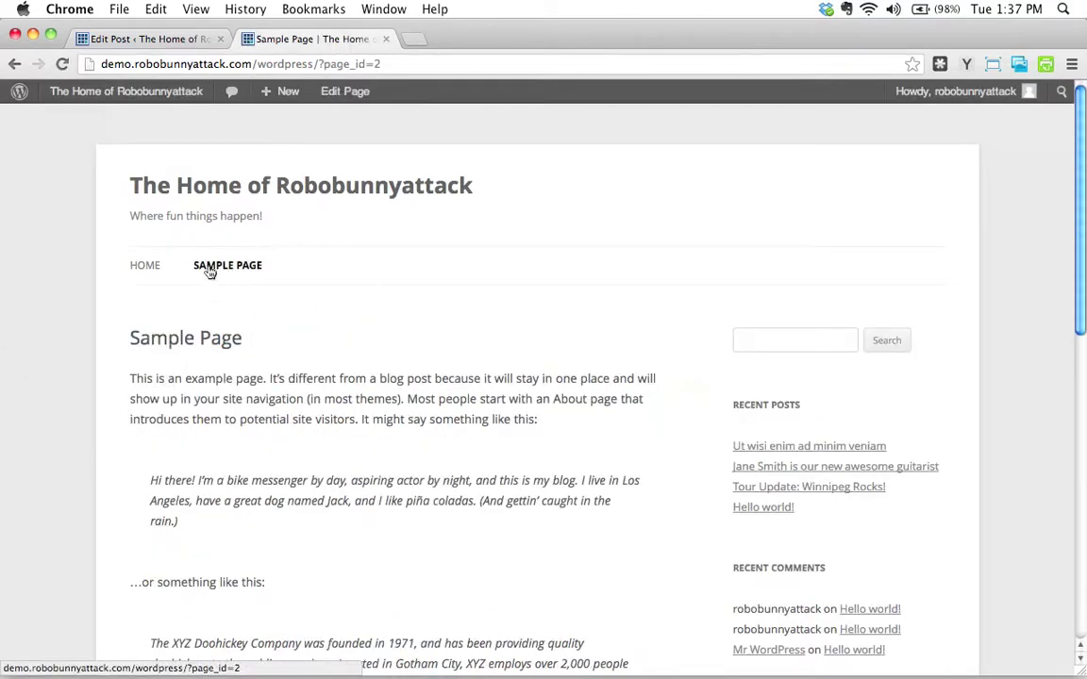
left_click(208, 182)
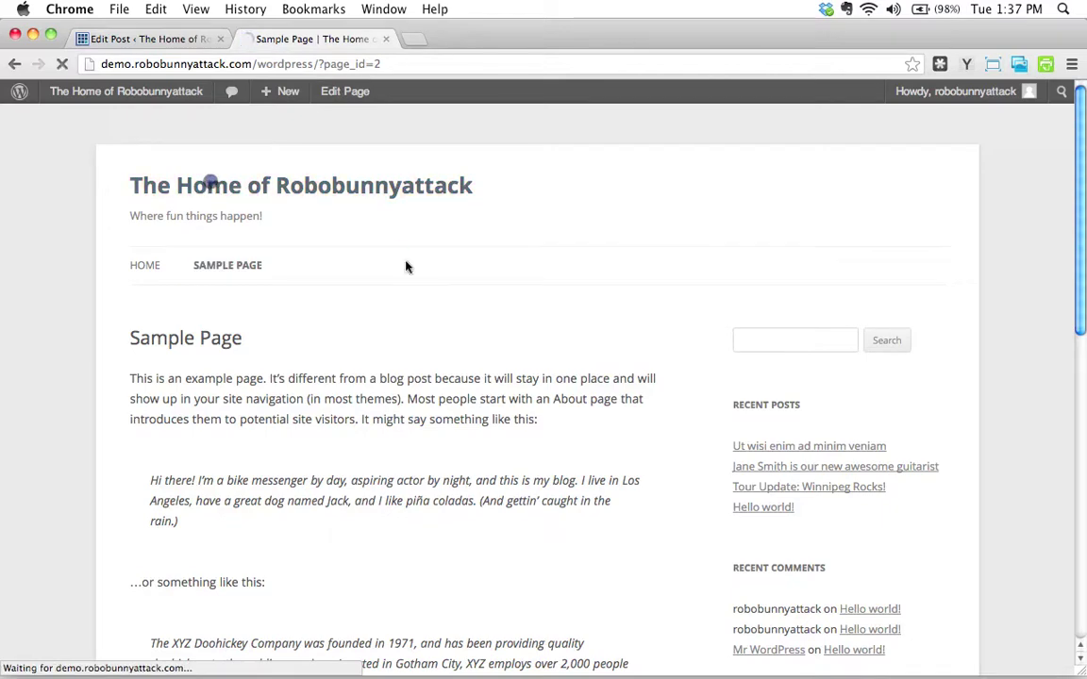
left_click(227, 340)
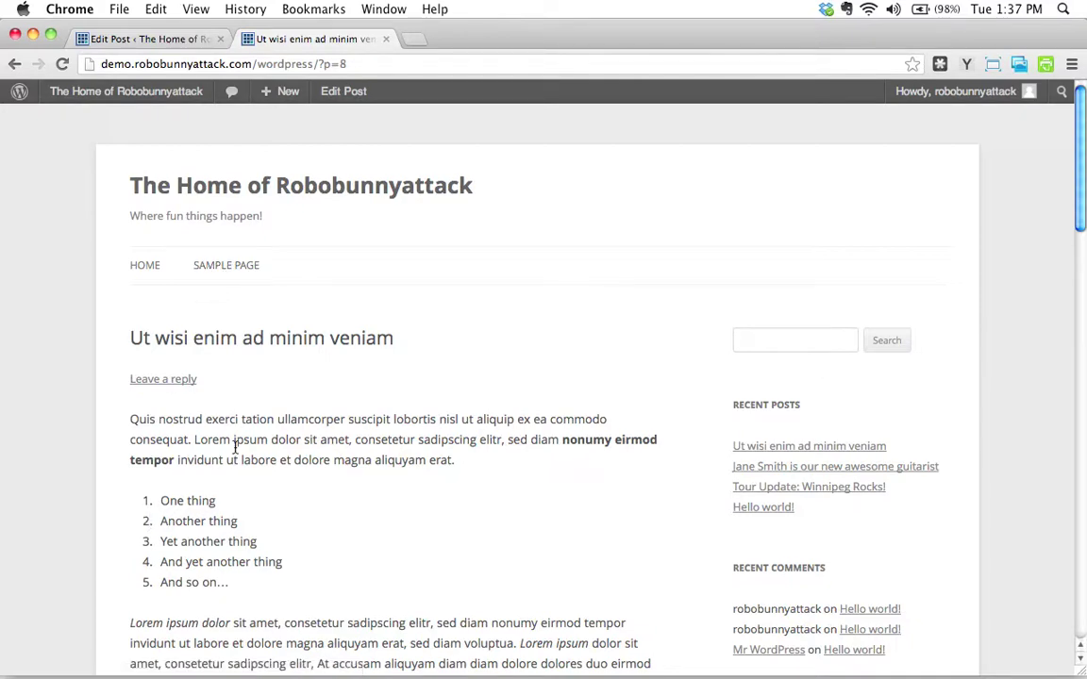
Step: Add the item 'This is the Sample Page' after 'One thing' and select 'Sample Page'
left_click(202, 40)
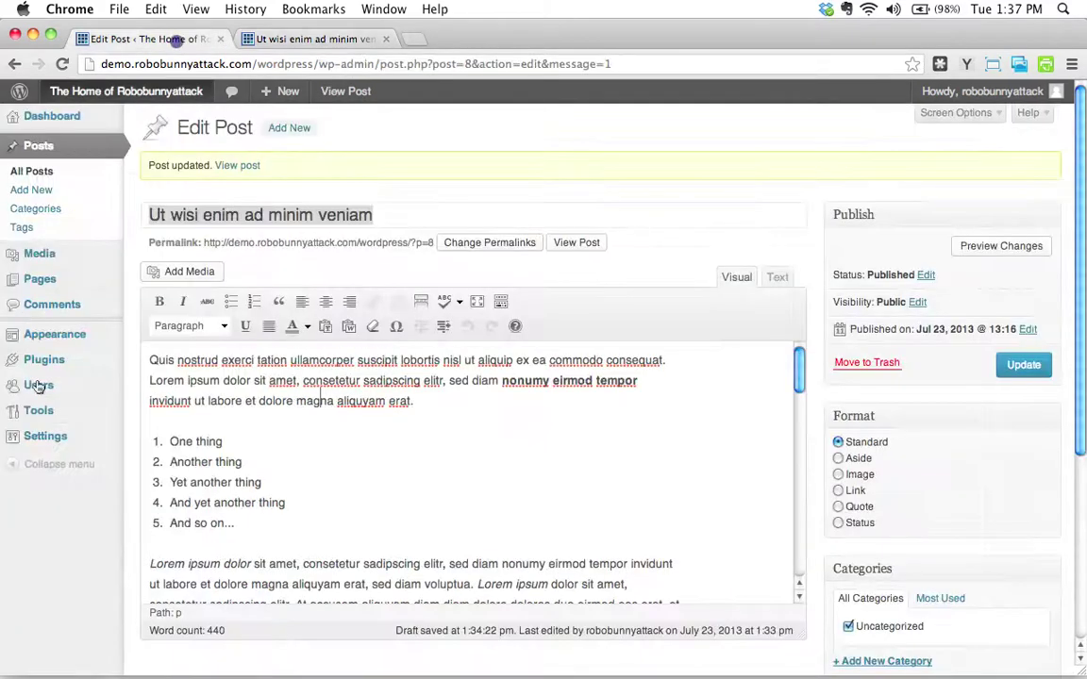
left_click(223, 441)
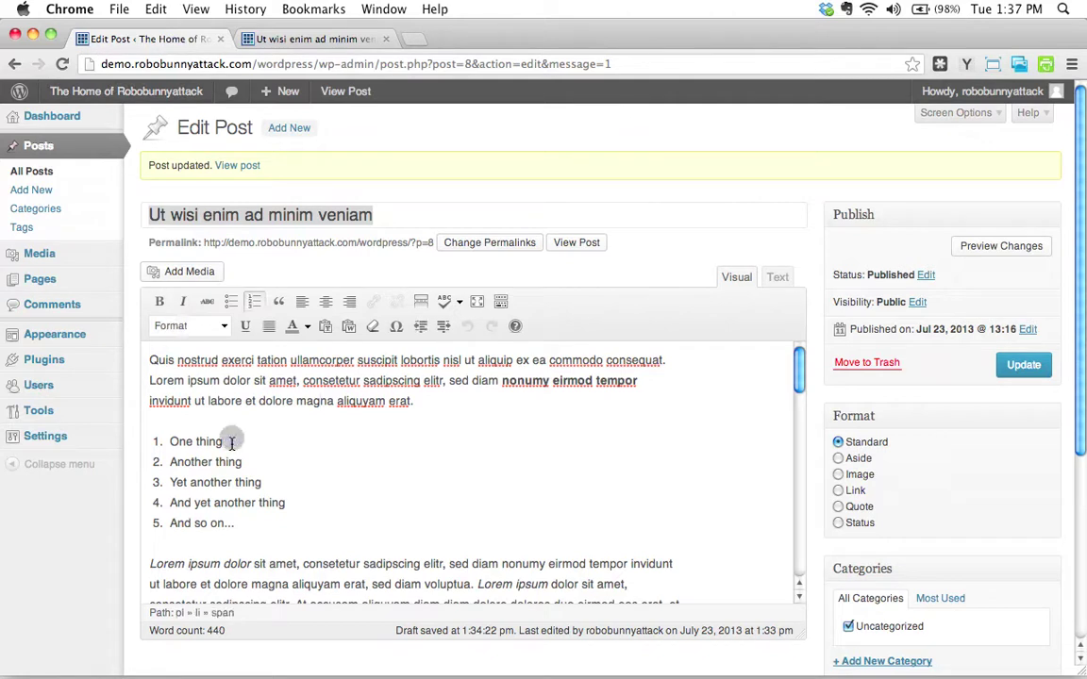
key("Return")
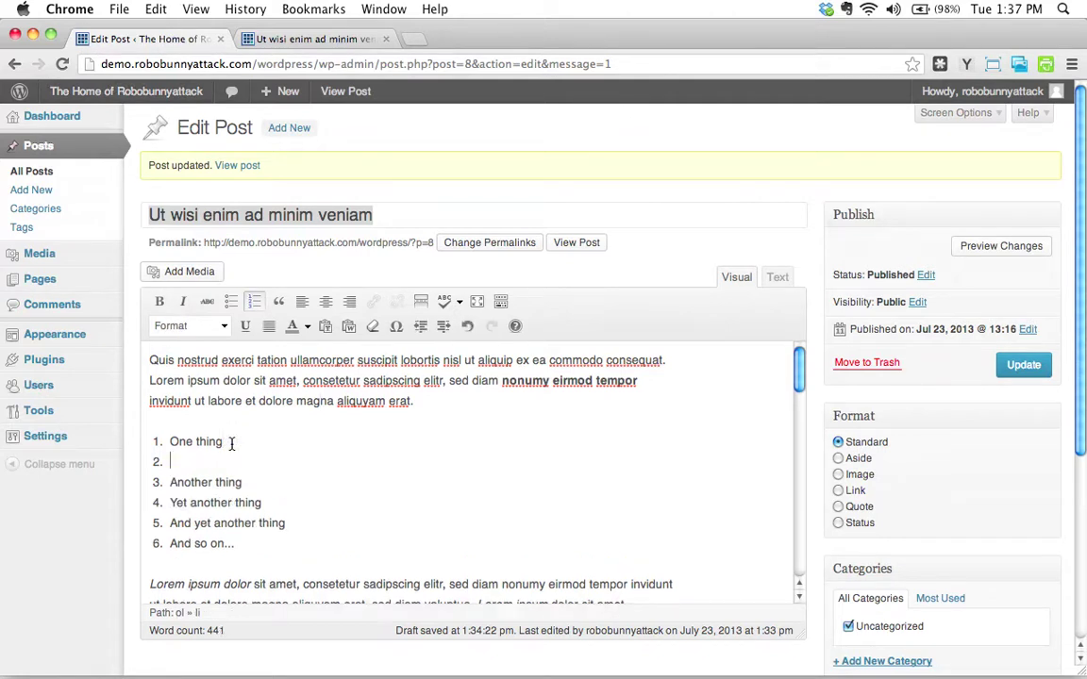
type("here")
key("BackSpace")
key("BackSpace")
key("BackSpace")
key("BackSpace")
key("BackSpace")
type("This is the Sample Page")
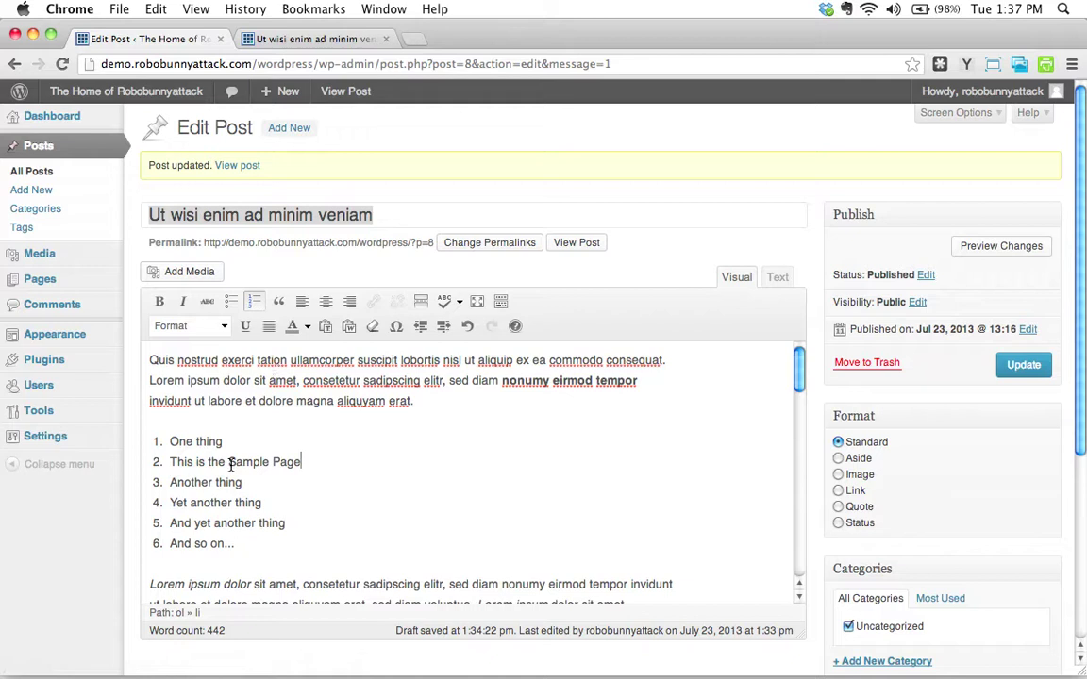
left_click_drag(229, 461, 303, 461)
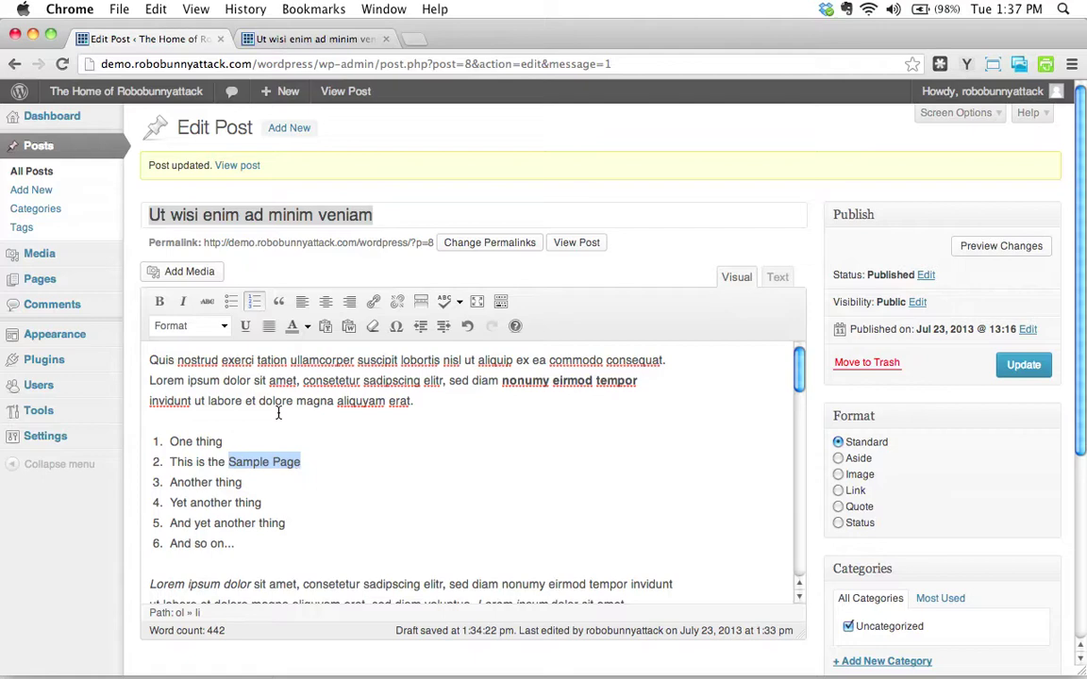
Step: After checking the live post, open the Insert/edit link dialog for the selected 'Sample Page'
left_click(272, 38)
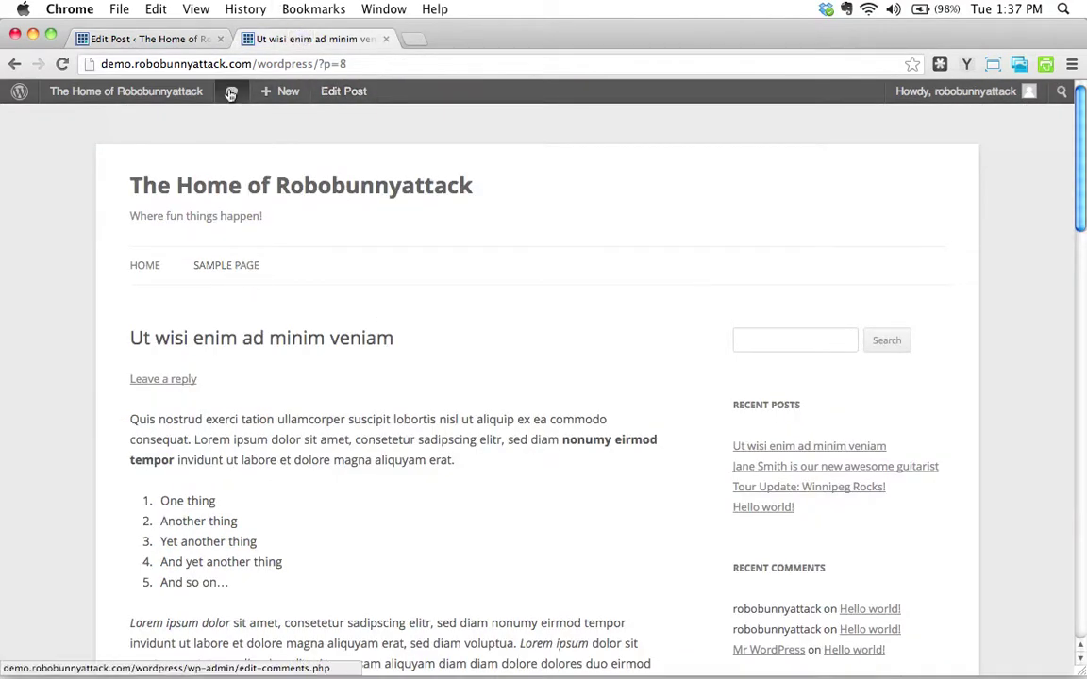
left_click(170, 38)
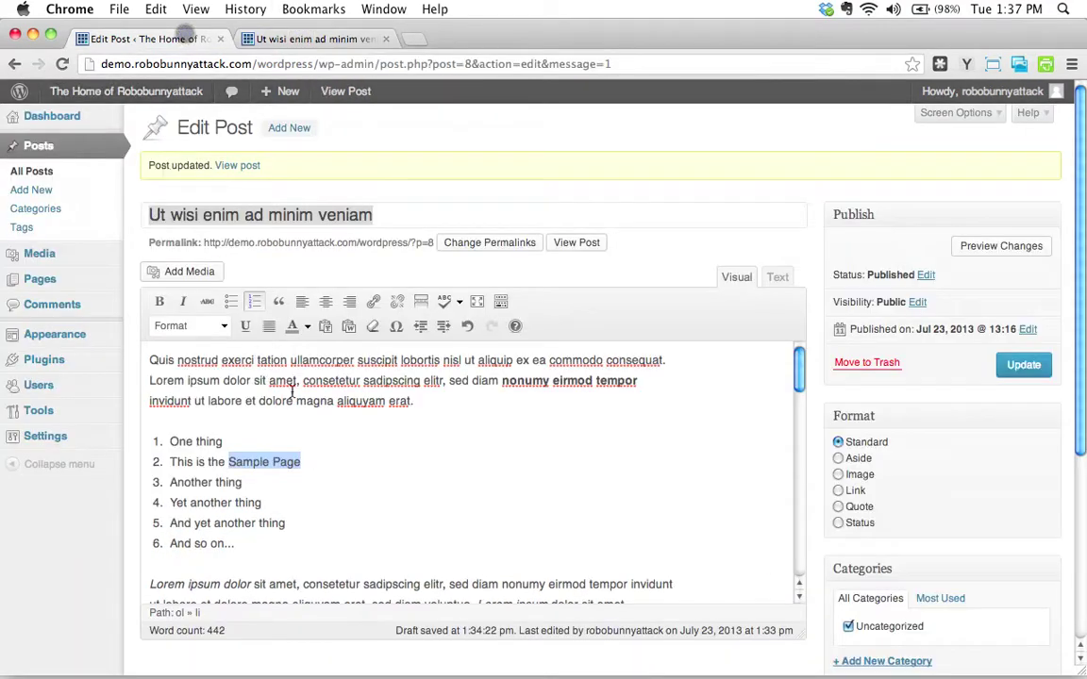
left_click(375, 302)
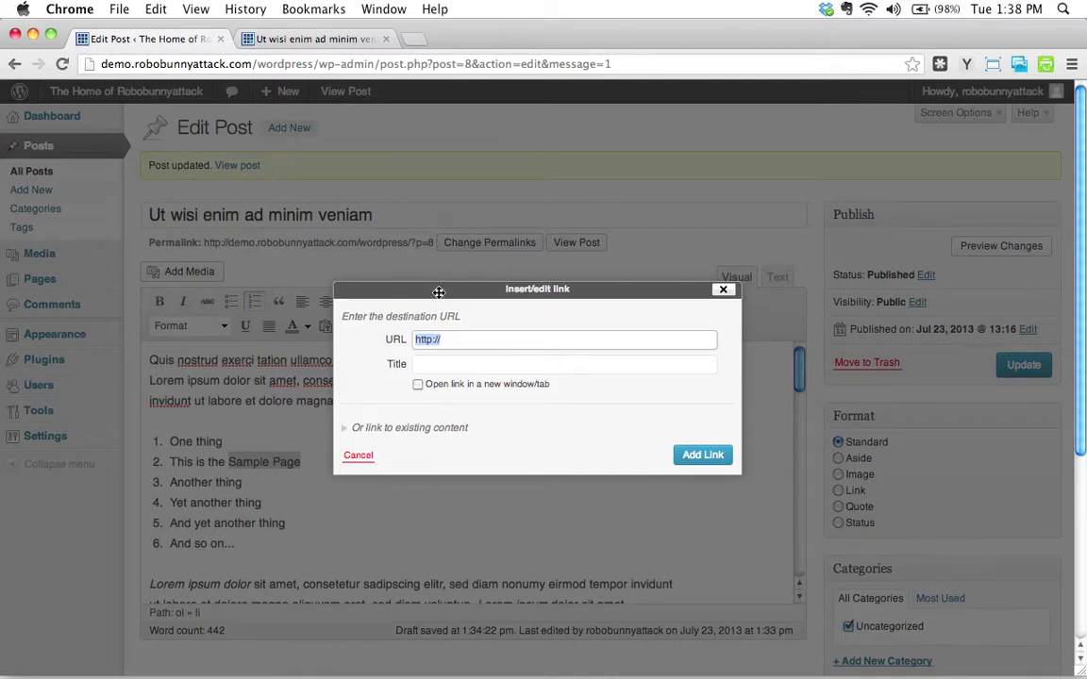
left_click_drag(438, 292, 433, 248)
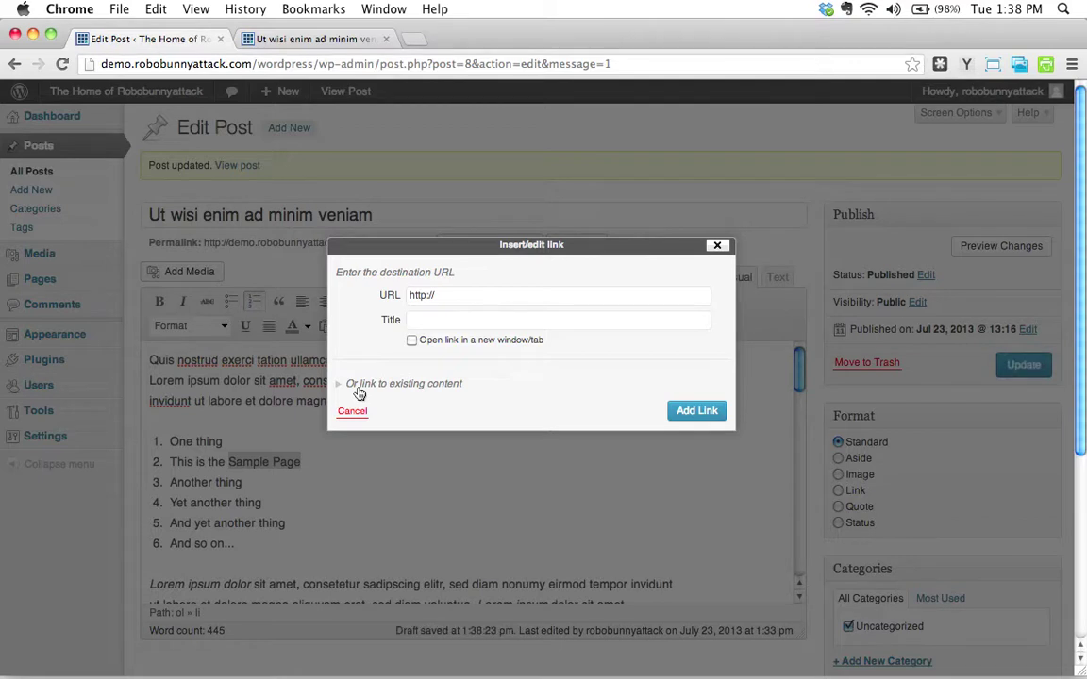
Step: Link 'Sample Page' to the site's existing Sample Page, chosen from the existing content list
left_click(339, 384)
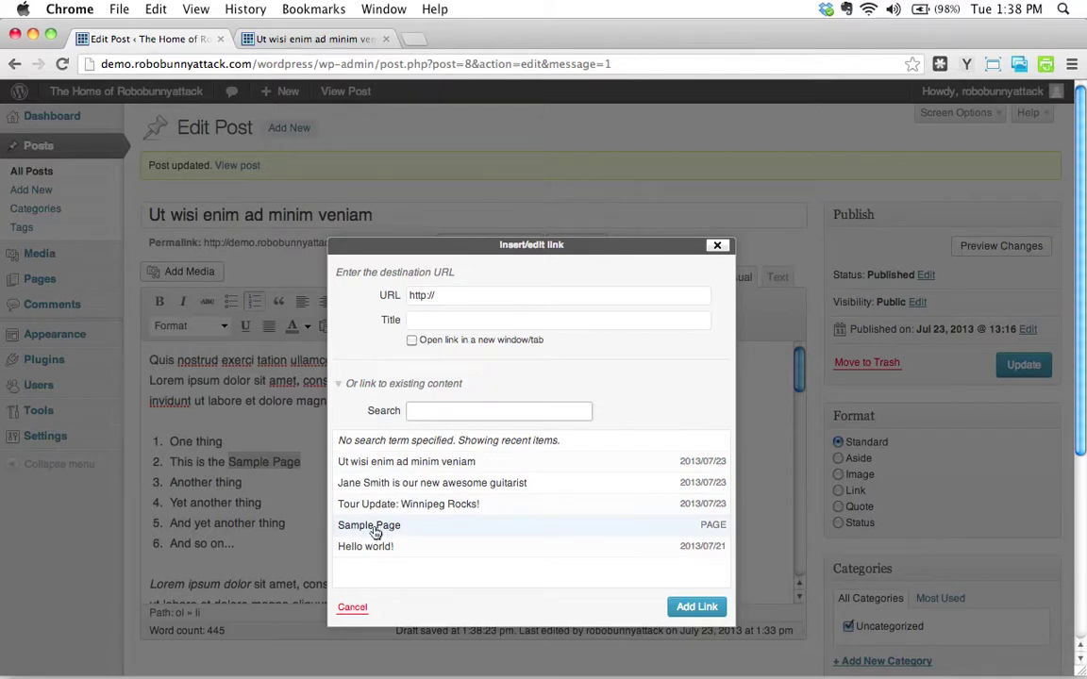
left_click(376, 530)
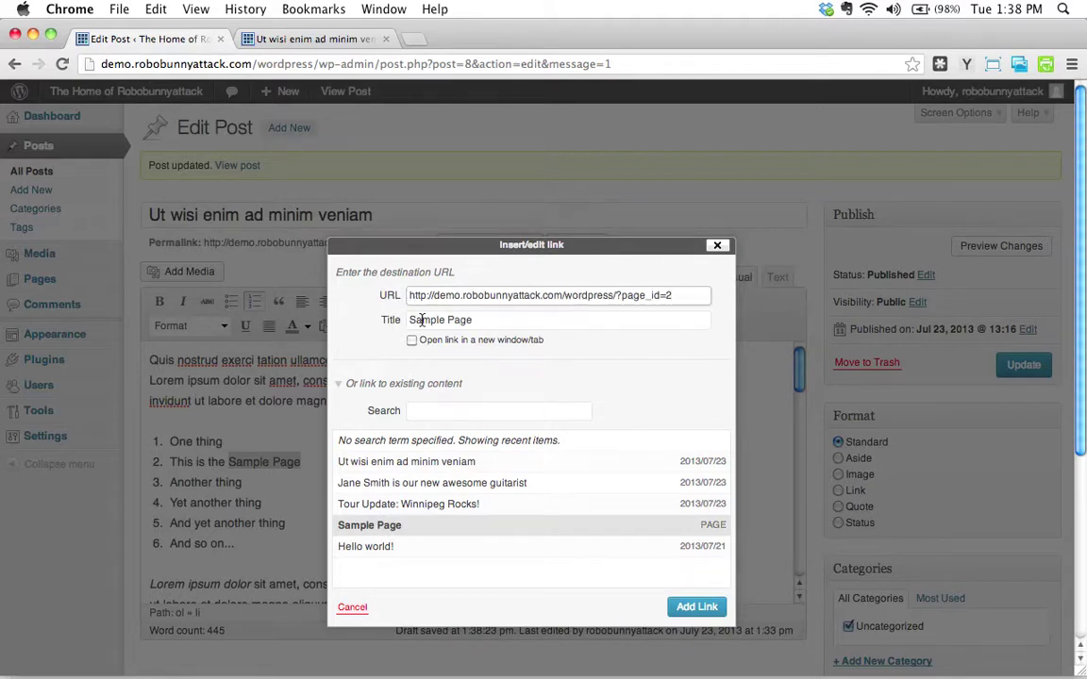
left_click(498, 322)
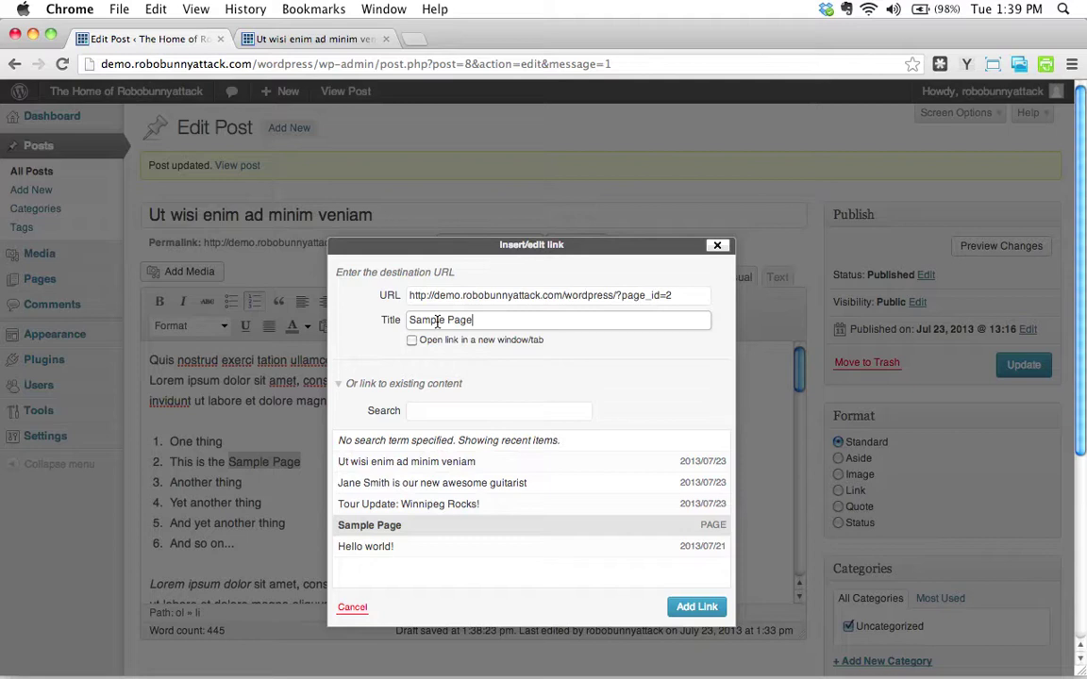
left_click(497, 320)
left_click(697, 607)
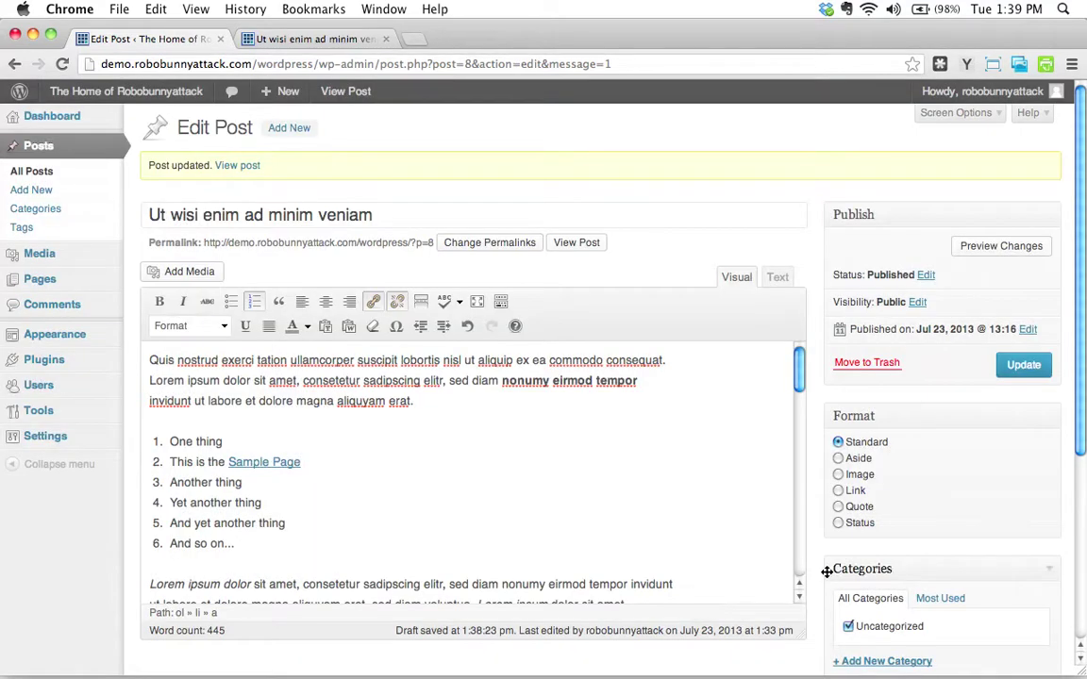
Step: Update the post and view the six-item list with its linked 'Sample Page' live
left_click(1028, 364)
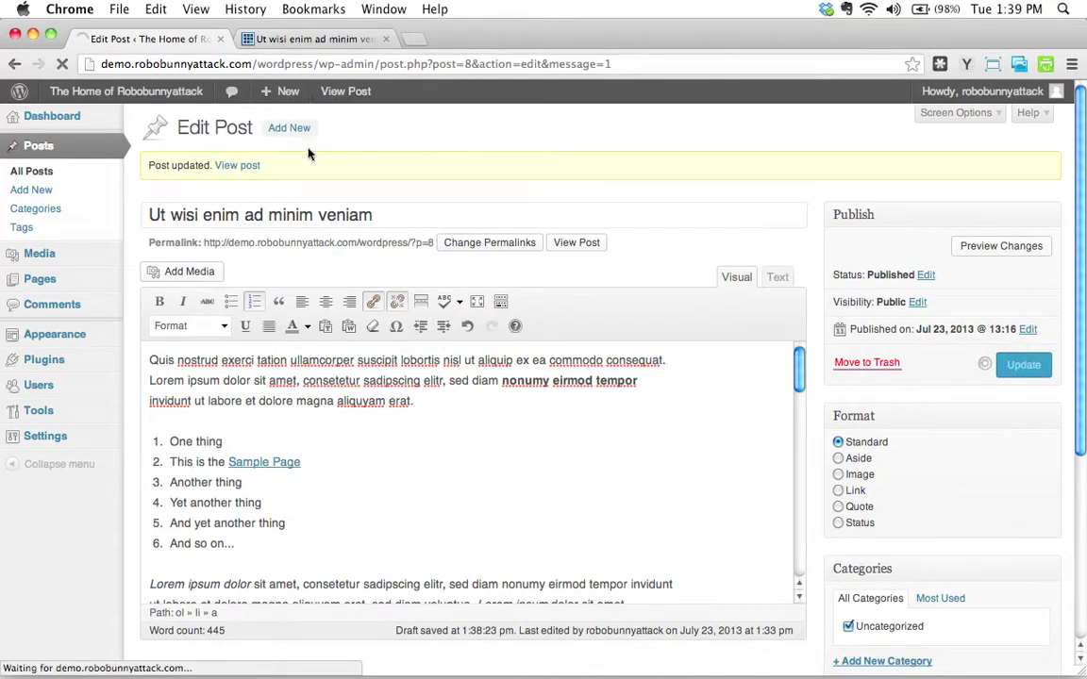
left_click(312, 40)
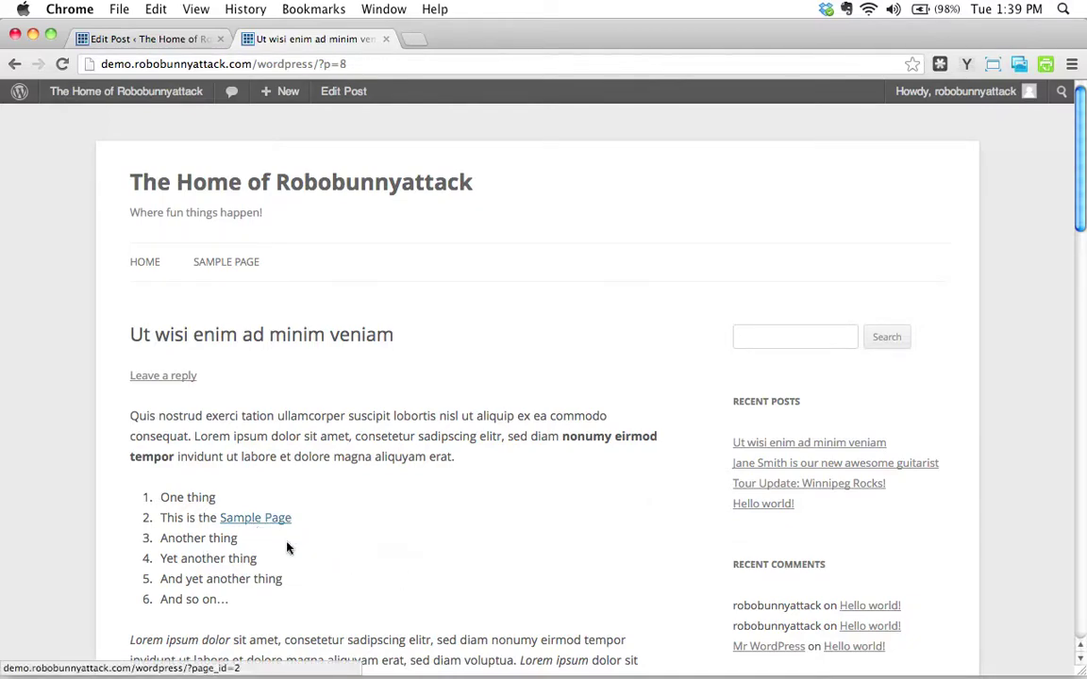
scroll(465, 552, "down", 5)
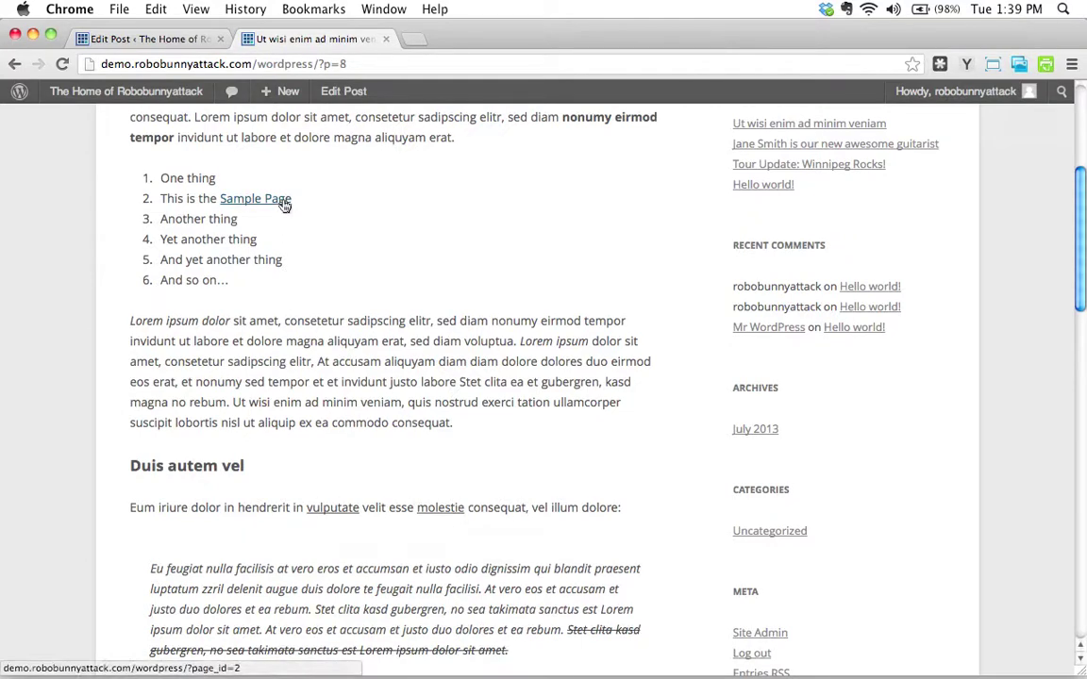
double_click(330, 508)
double_click(432, 508)
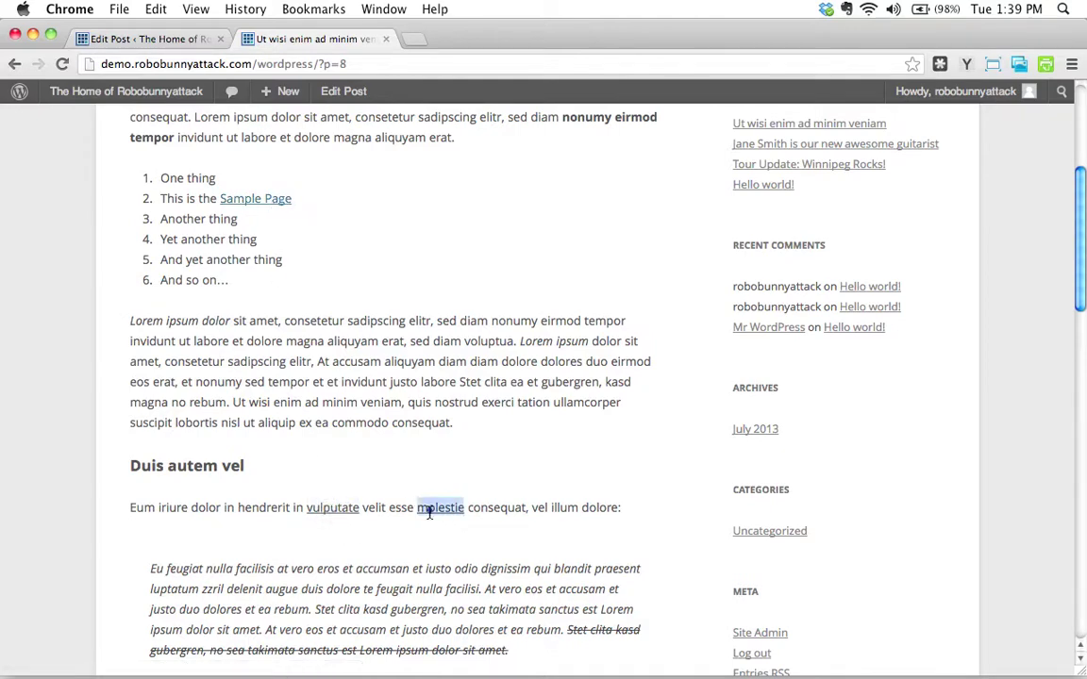
scroll(405, 537, "up", 3)
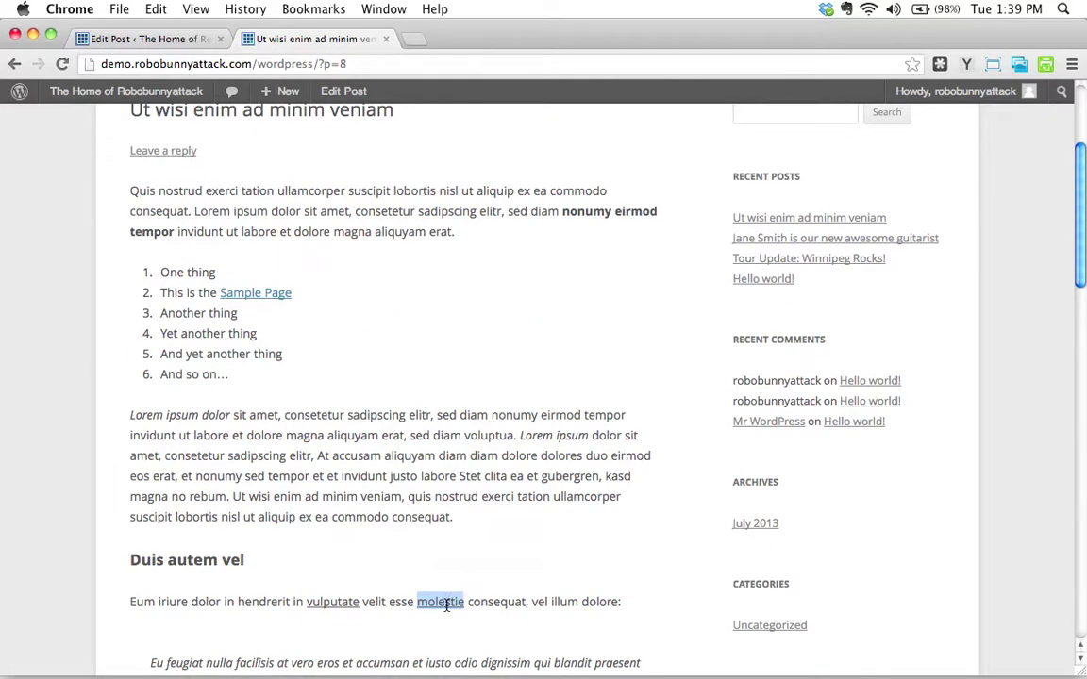
scroll(439, 493, "up", 4)
left_click(444, 502)
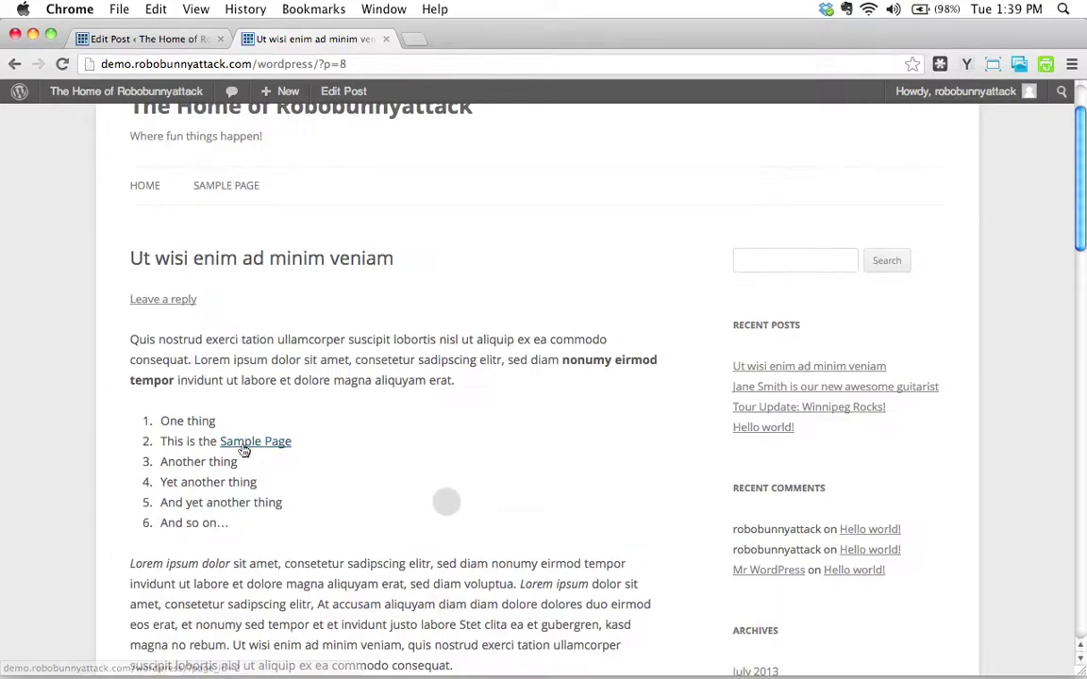
left_click(274, 443)
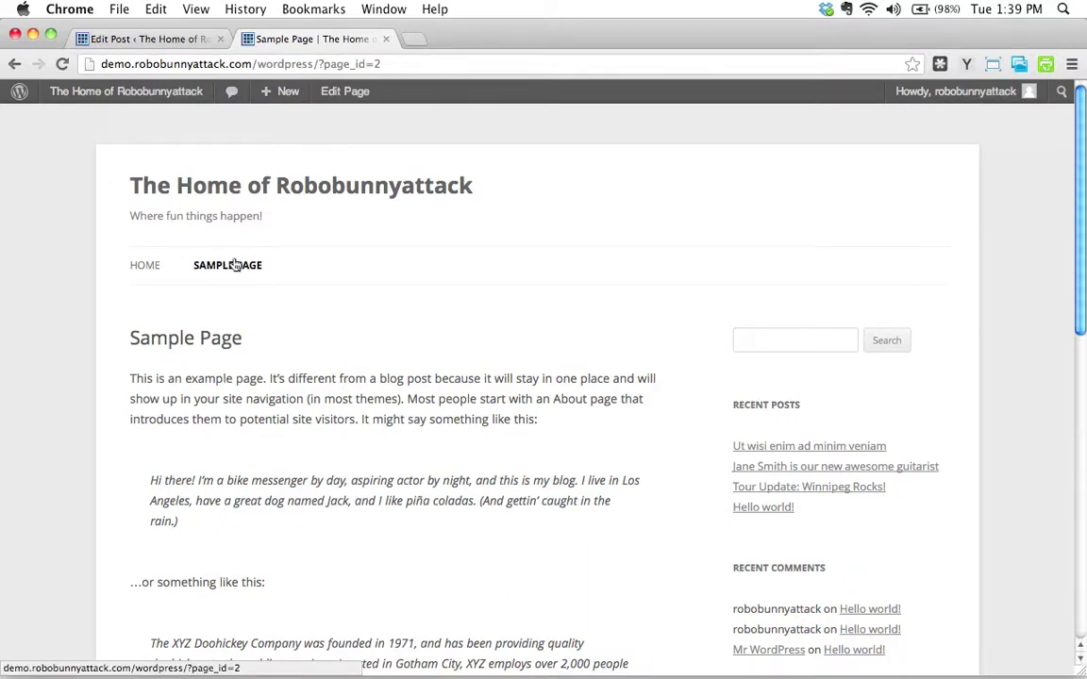
left_click(14, 64)
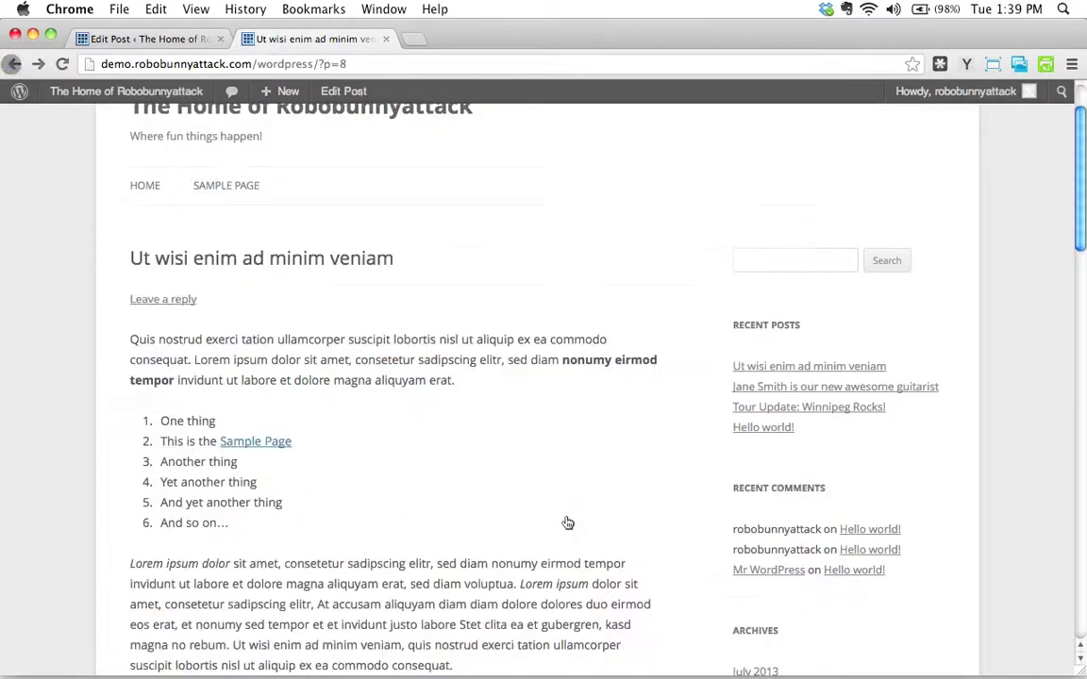